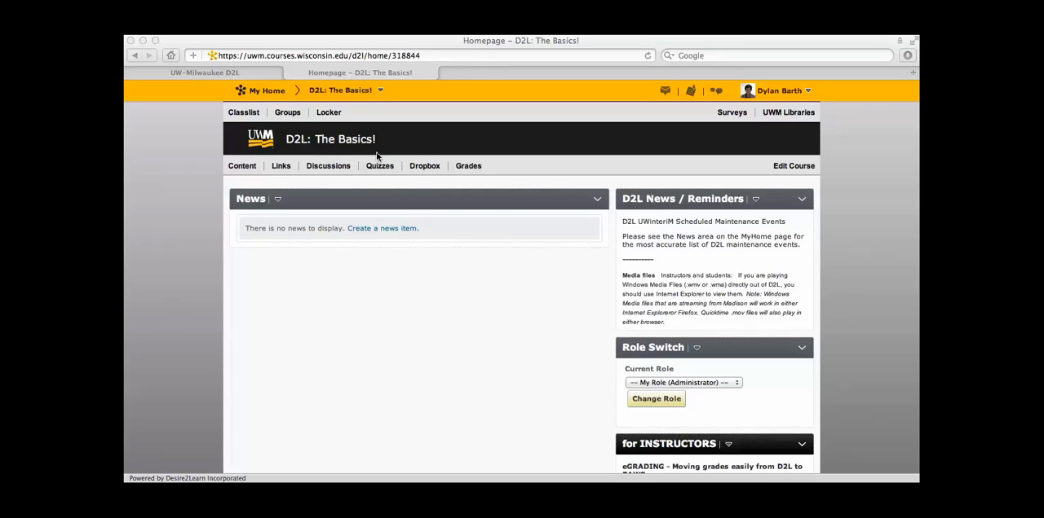
Step: Open the News tool for the D2L: The Basics! course and start a new news item
click(343, 89)
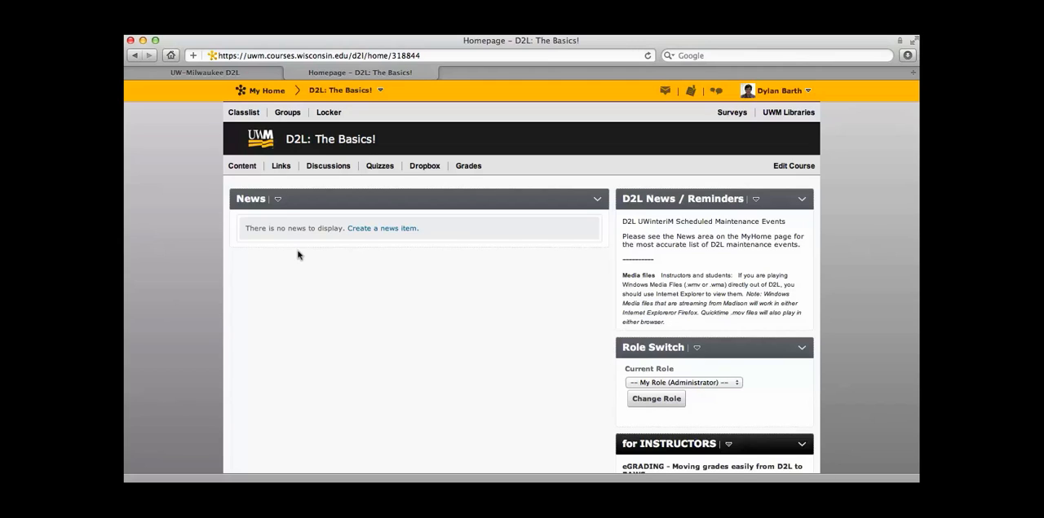
click(241, 166)
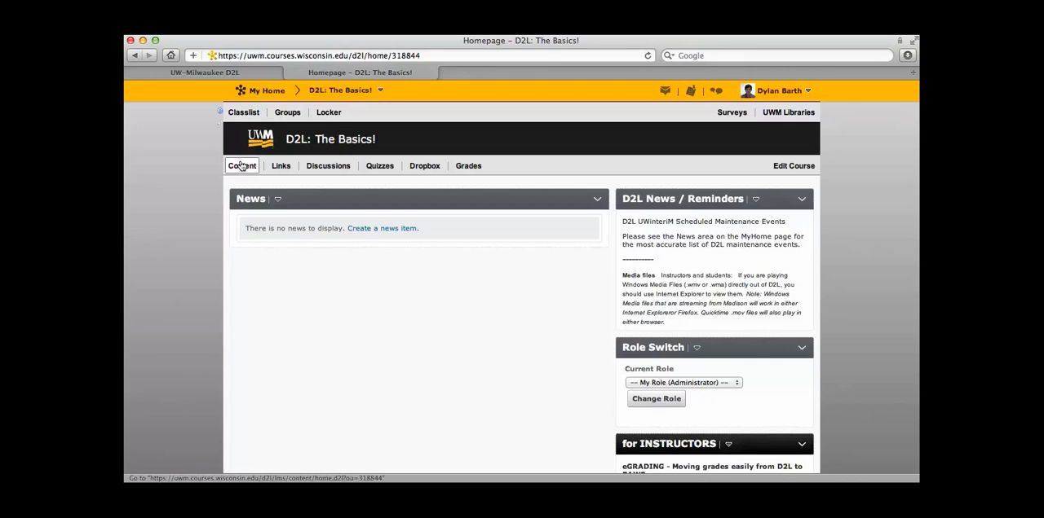
click(274, 198)
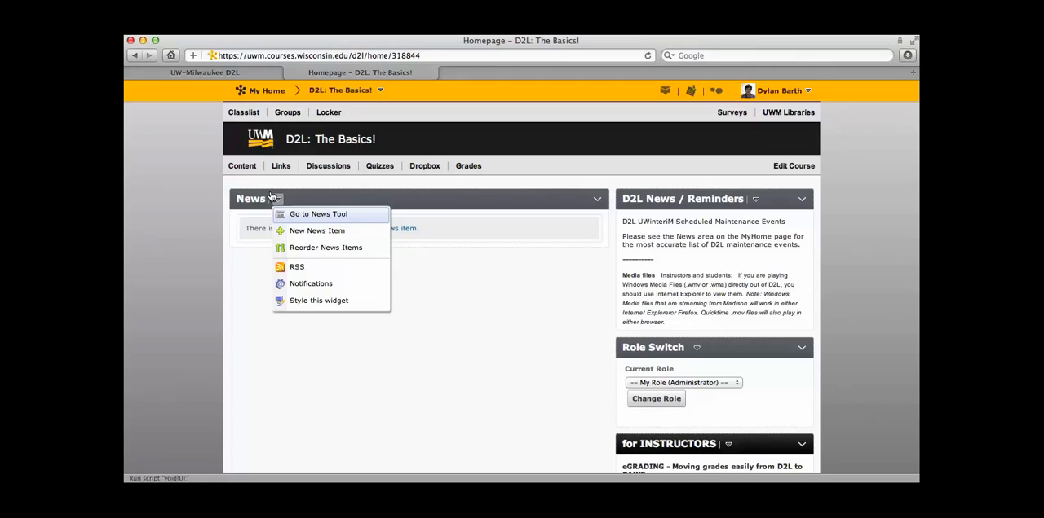
click(298, 215)
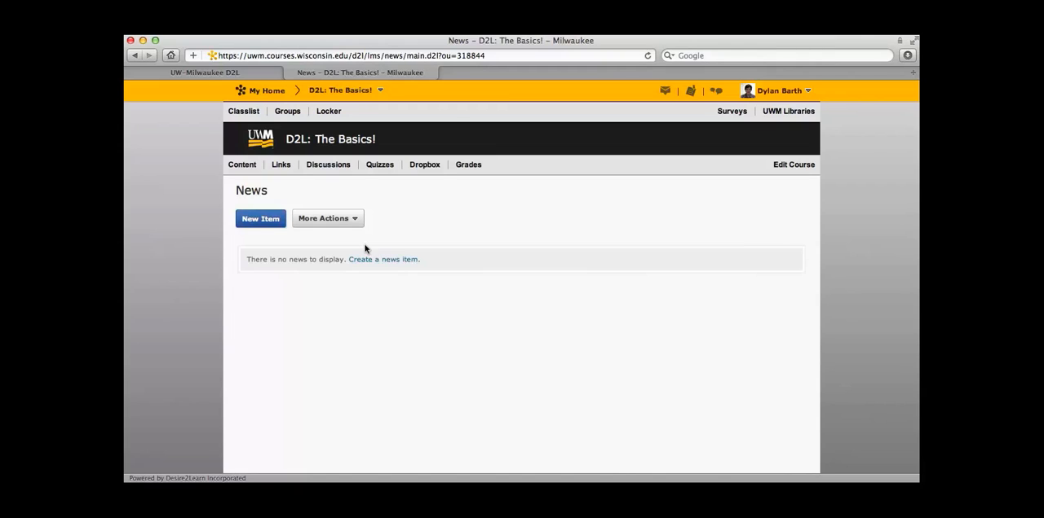
click(262, 218)
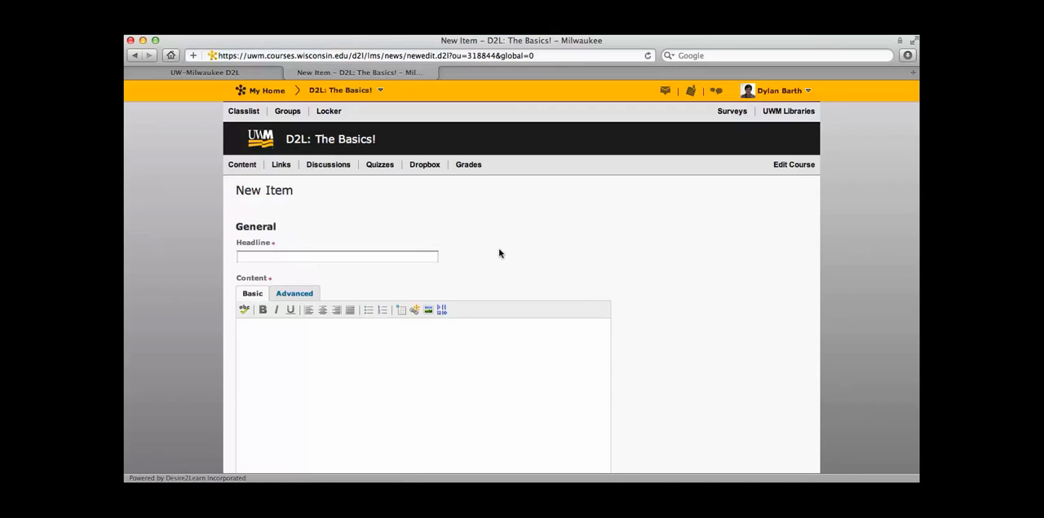
Step: Enter "Welcome to the course!" as the news item's headline and "Welcome students!" as its content
scroll(499, 254, down, 2)
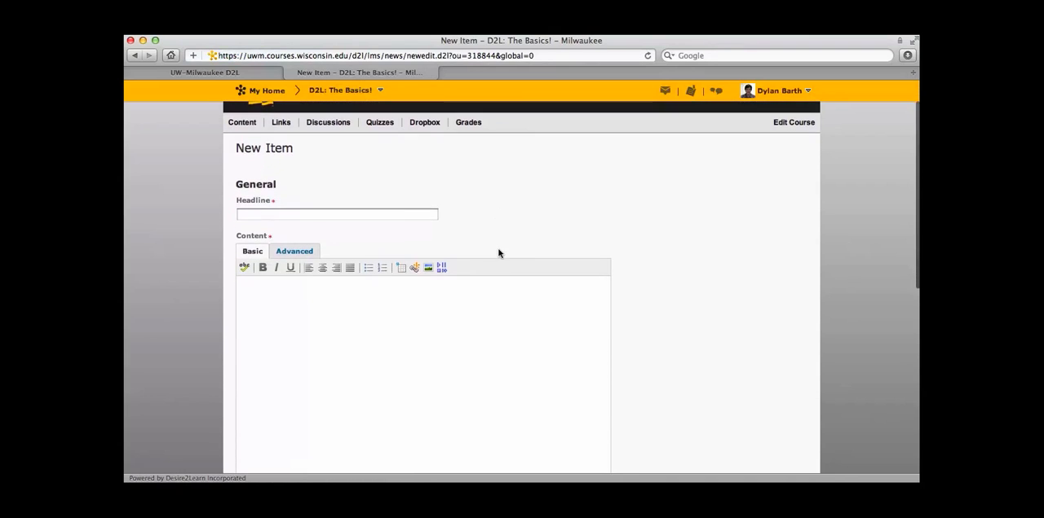
click(412, 210)
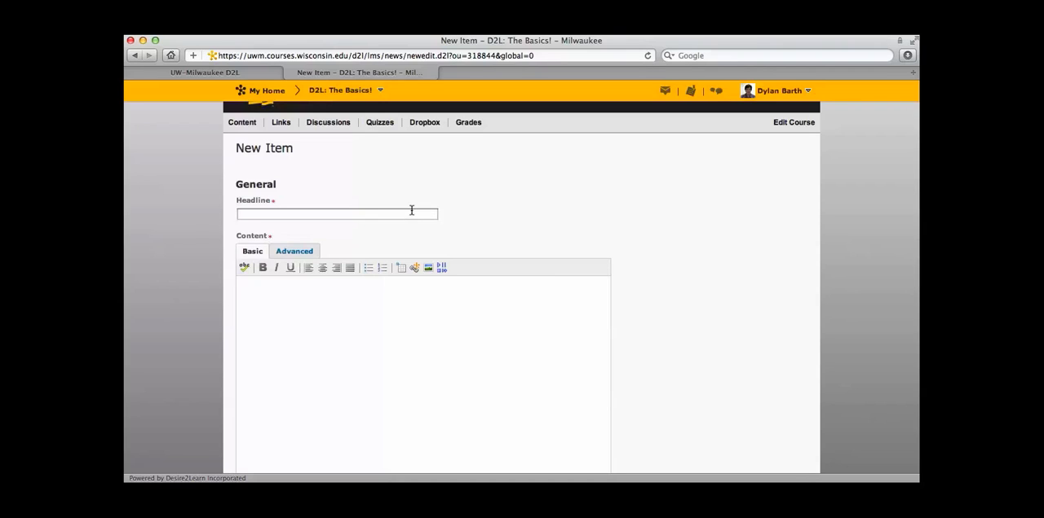
text(Welcome to the course!)
click(286, 286)
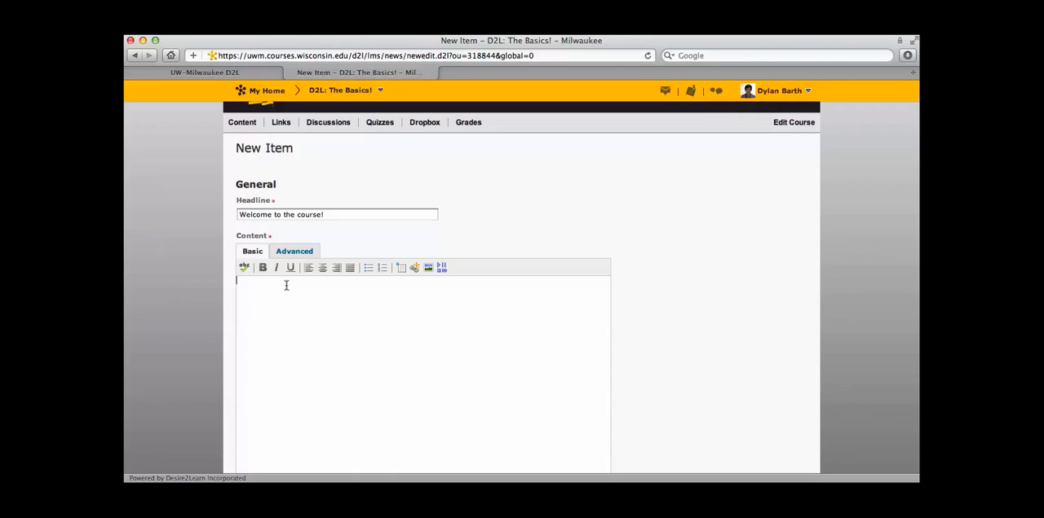
text(Welcome students!)
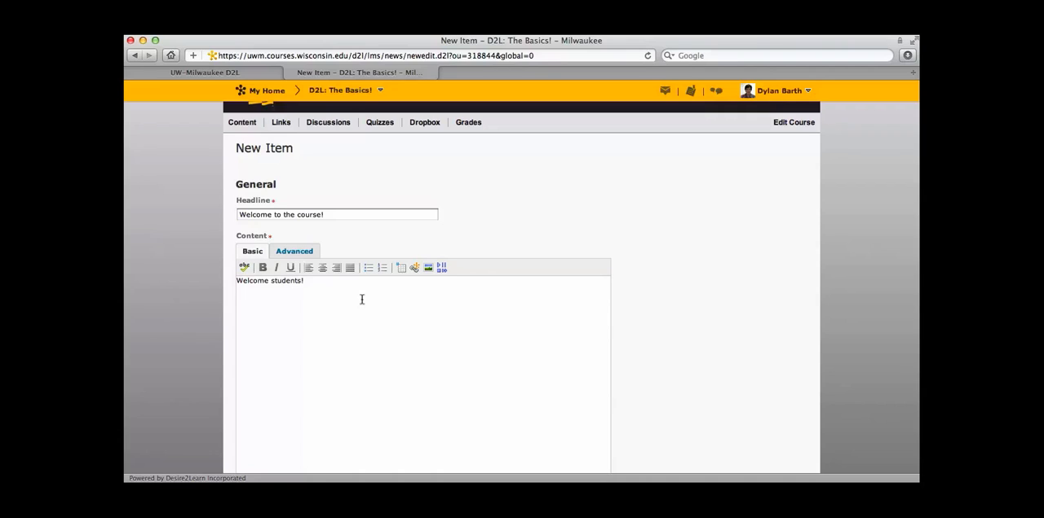
Step: Insert the Flux Capacitor image from the computer's Desktop into the news content and mark it as decorative
click(428, 269)
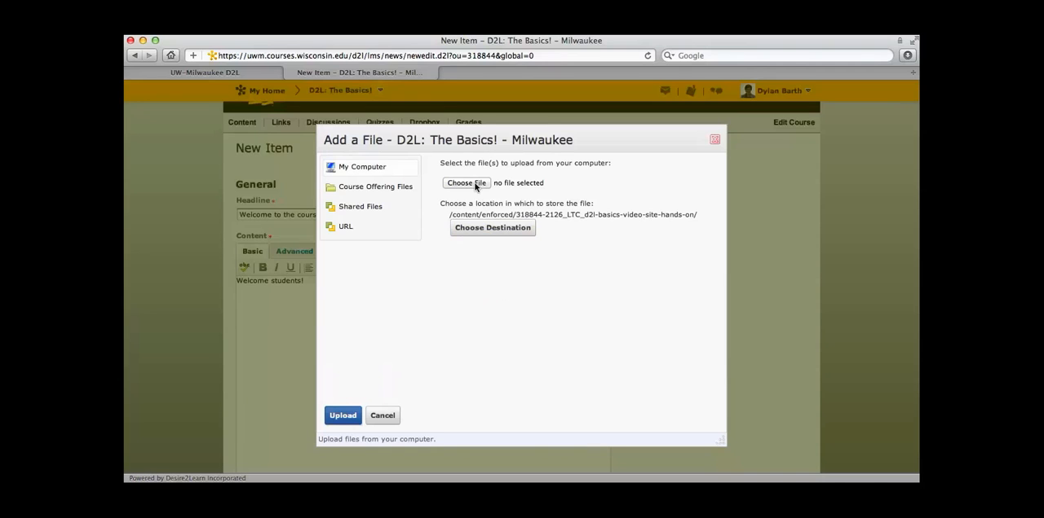
click(475, 184)
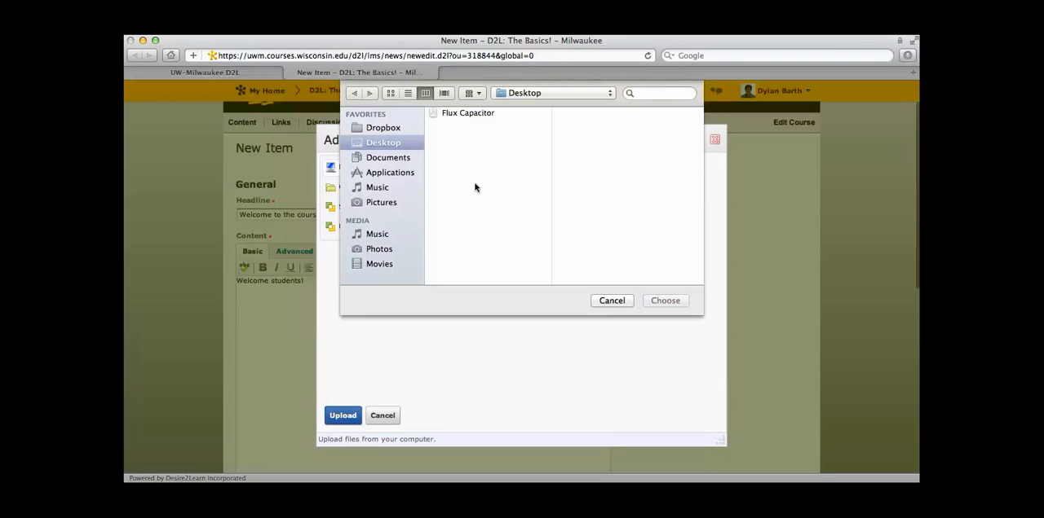
click(475, 114)
click(664, 300)
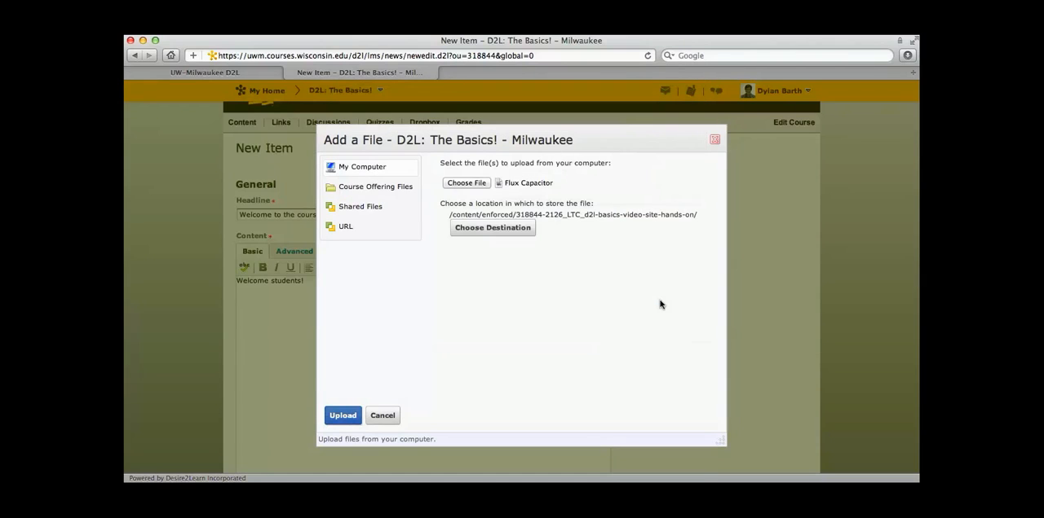
click(334, 415)
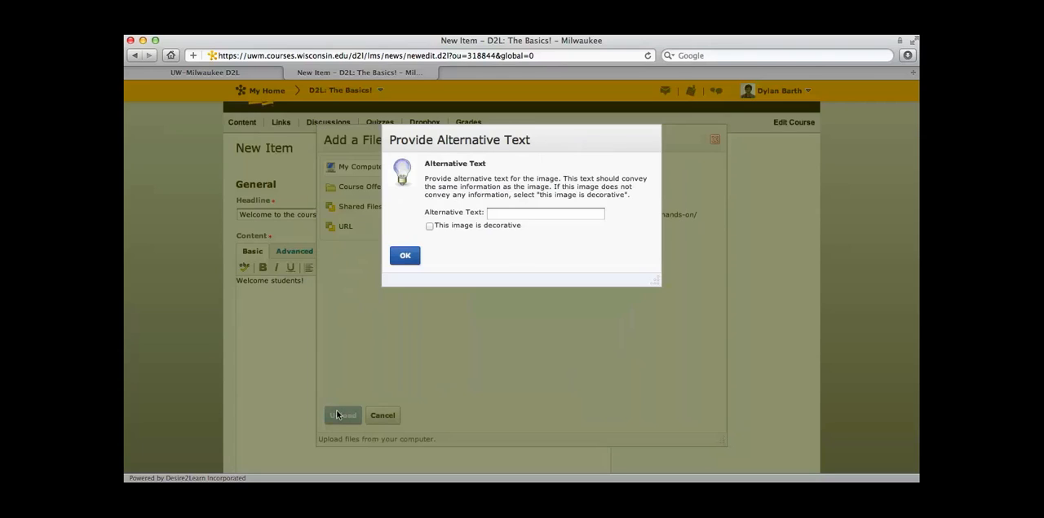
click(428, 227)
click(404, 255)
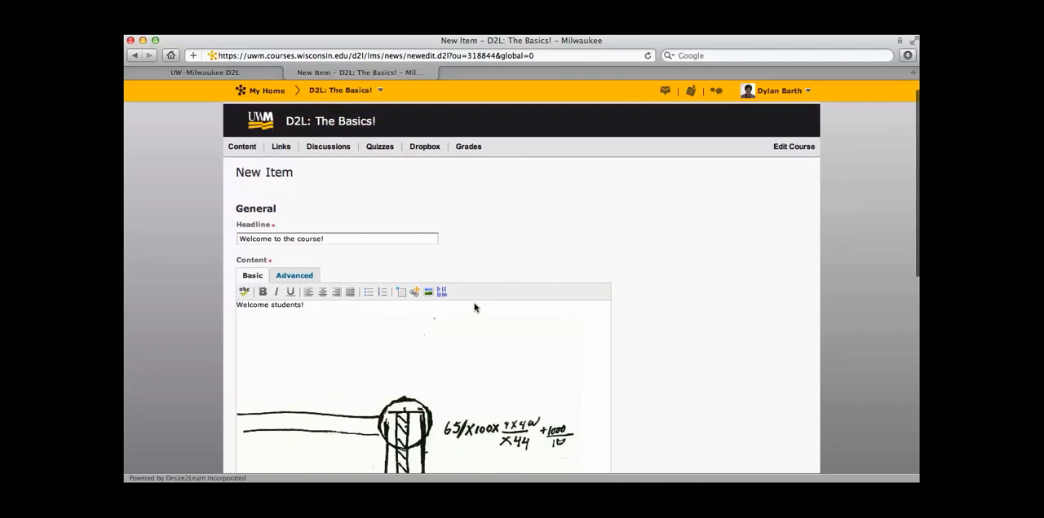
Step: Turn off always showing the start date and publish the news item
scroll(698, 345, down, 3)
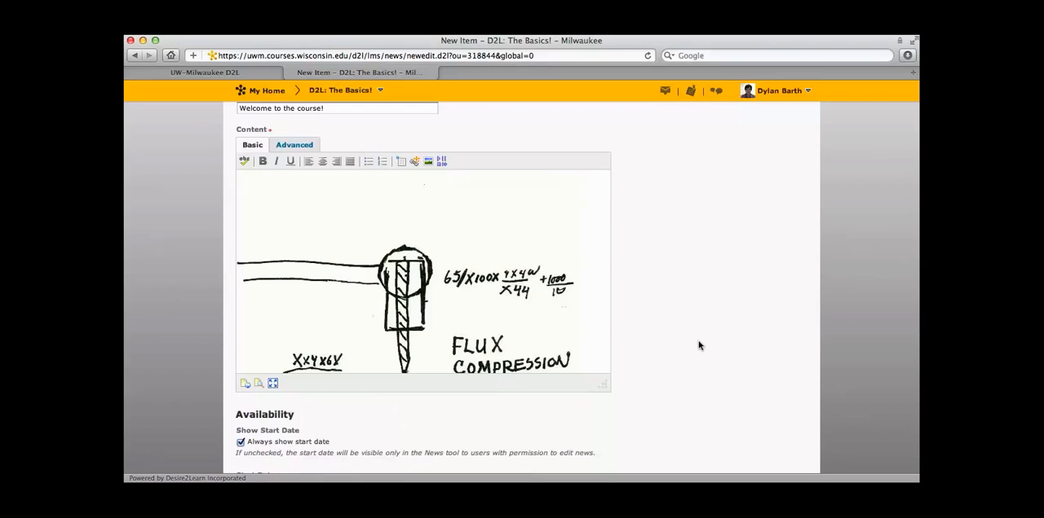
scroll(698, 346, down, 1)
scroll(698, 346, down, 8)
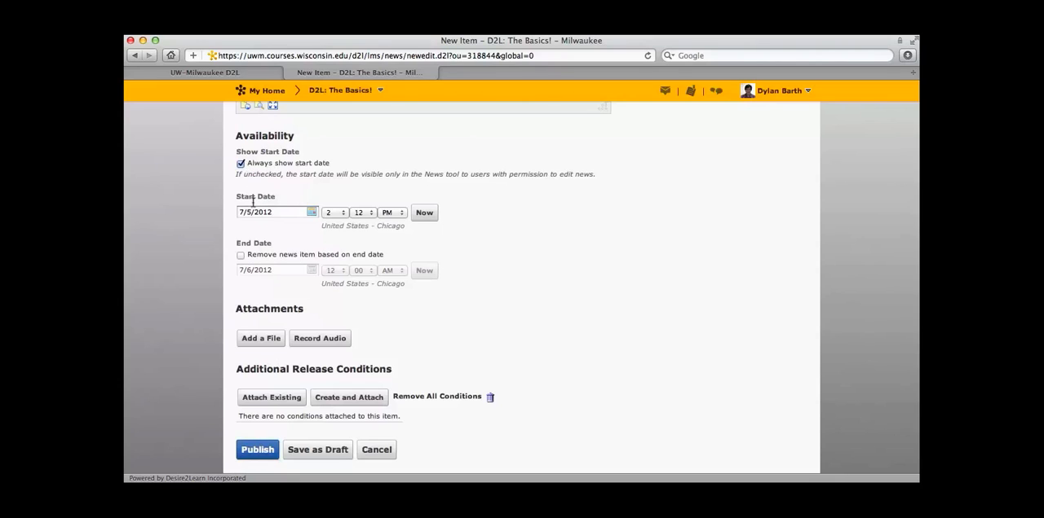
click(306, 212)
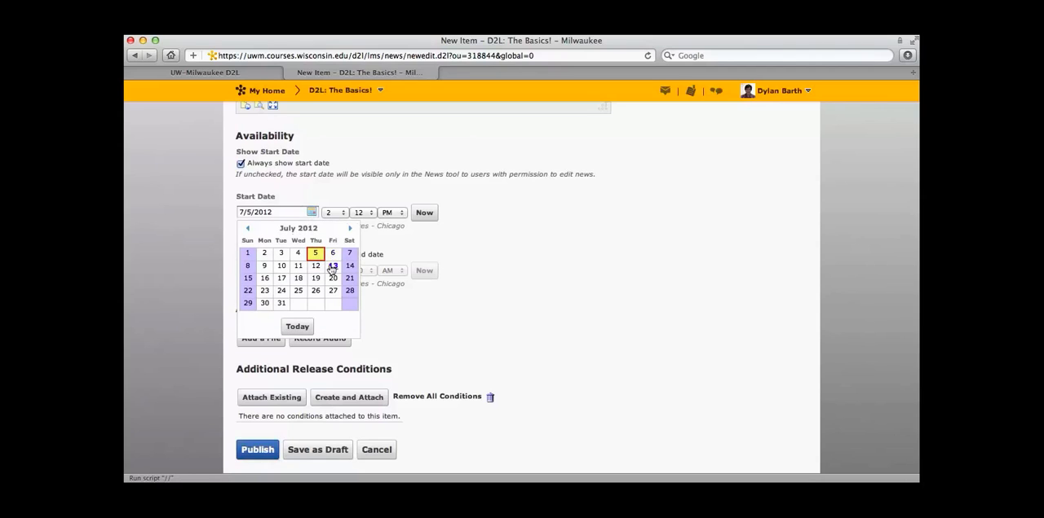
click(503, 287)
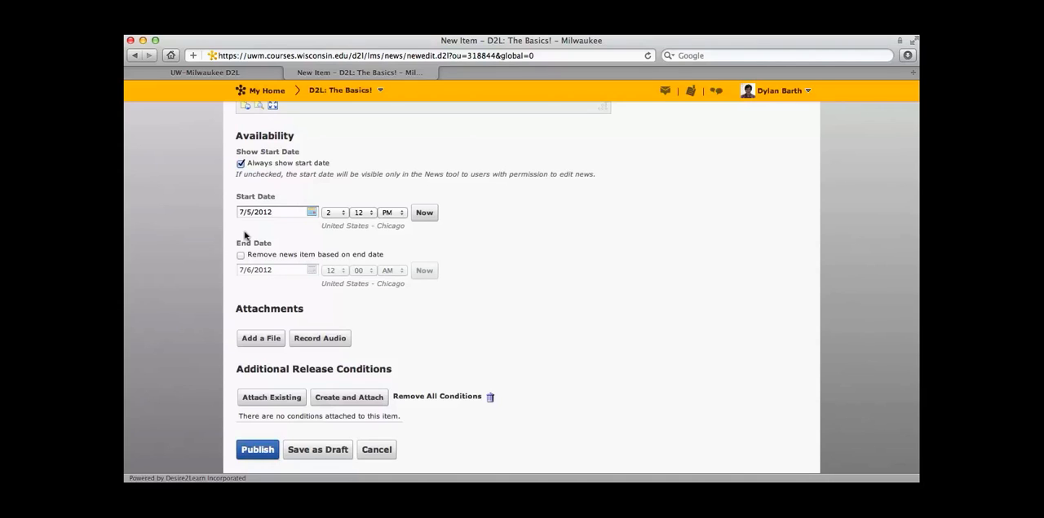
click(240, 164)
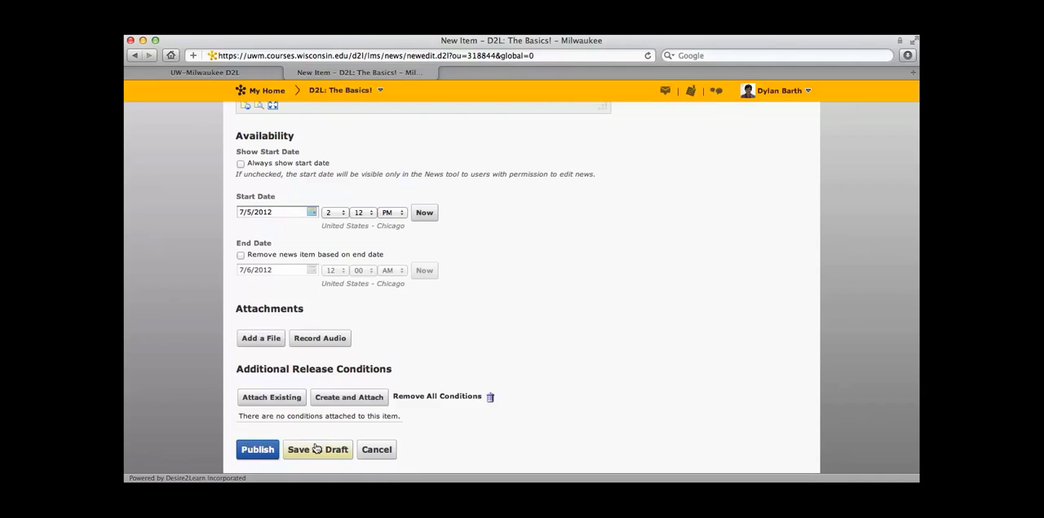
click(247, 453)
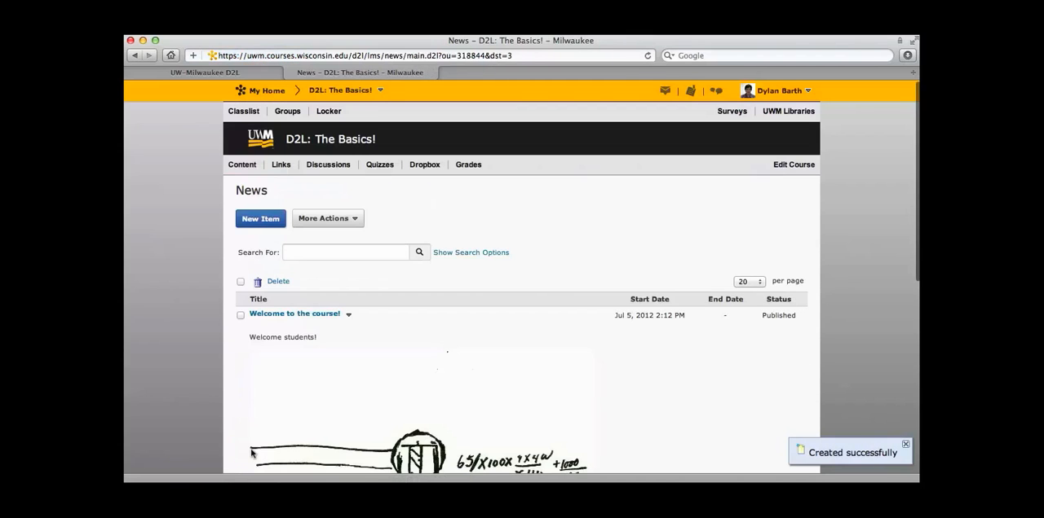
Step: Return to the course homepage, review the published news item and dismiss it from the News widget
click(337, 91)
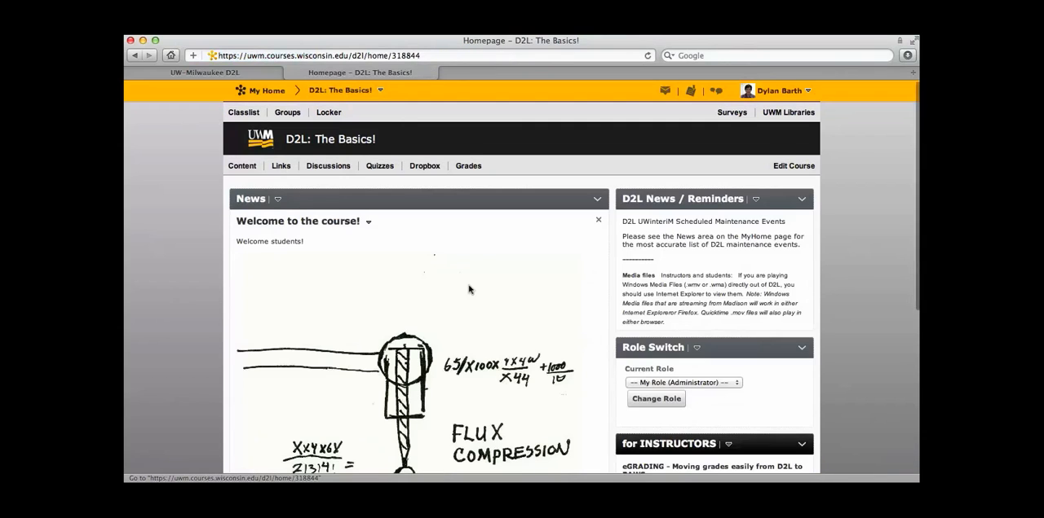
scroll(469, 289, down, 3)
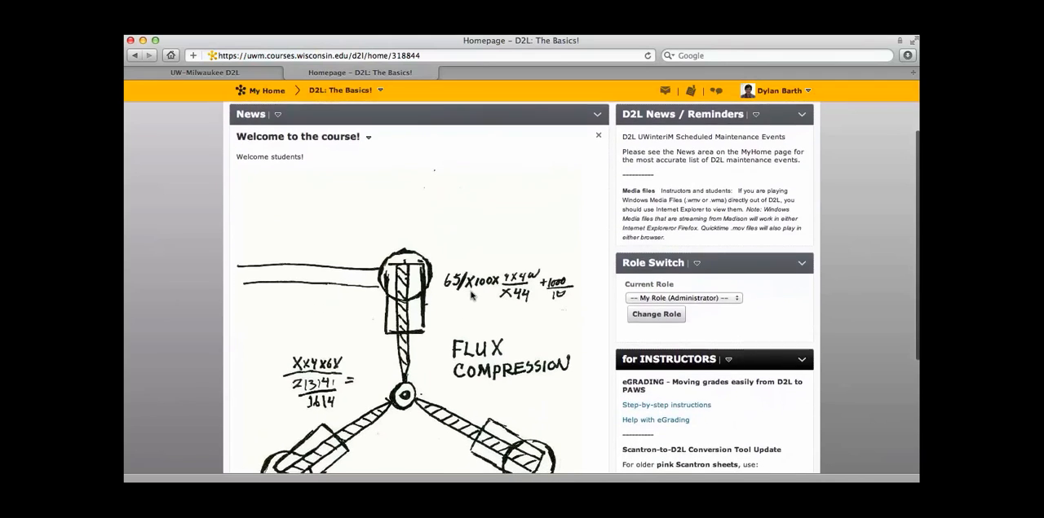
scroll(470, 296, down, 1)
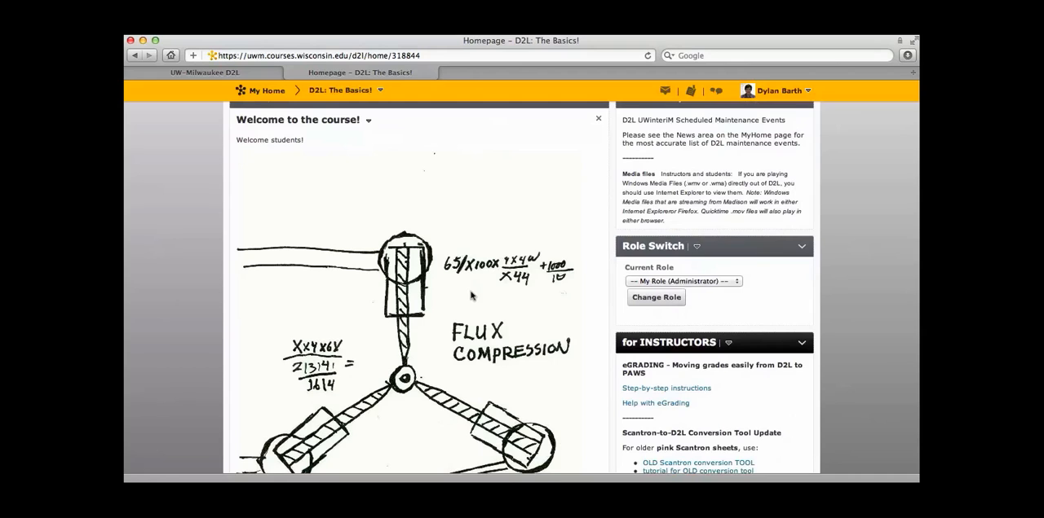
scroll(471, 296, up, 3)
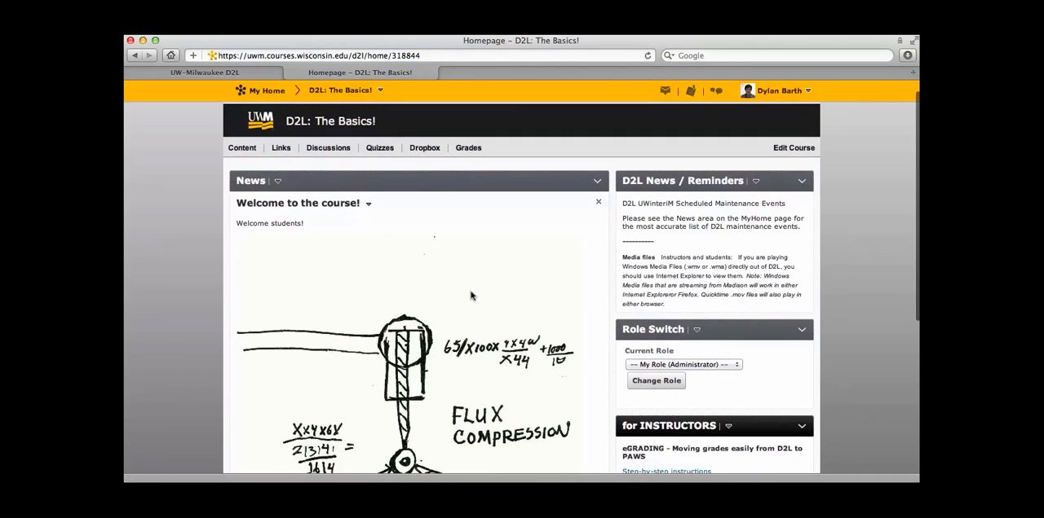
click(594, 202)
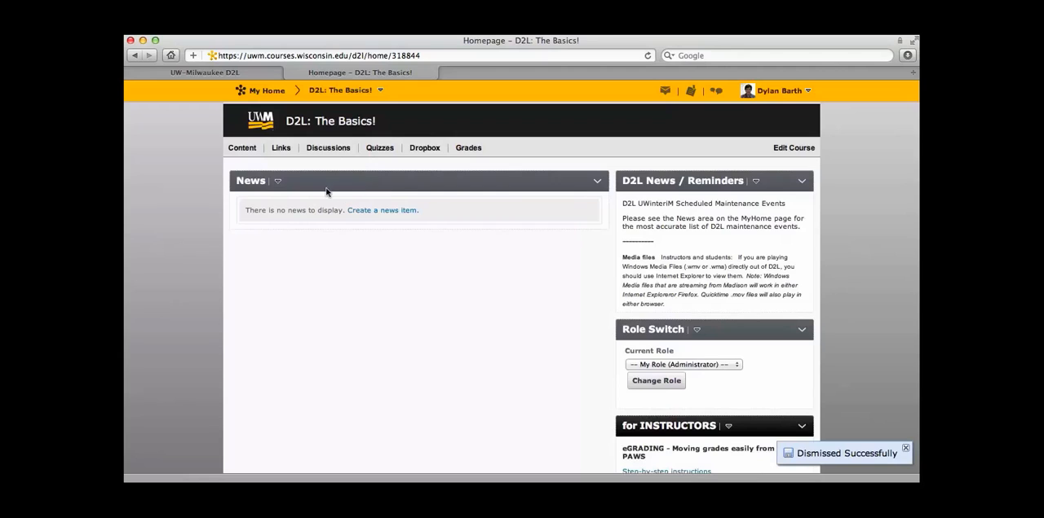
Step: Open "Welcome to the course!" for editing from the News tool, mark it as a major edit and update it
click(272, 180)
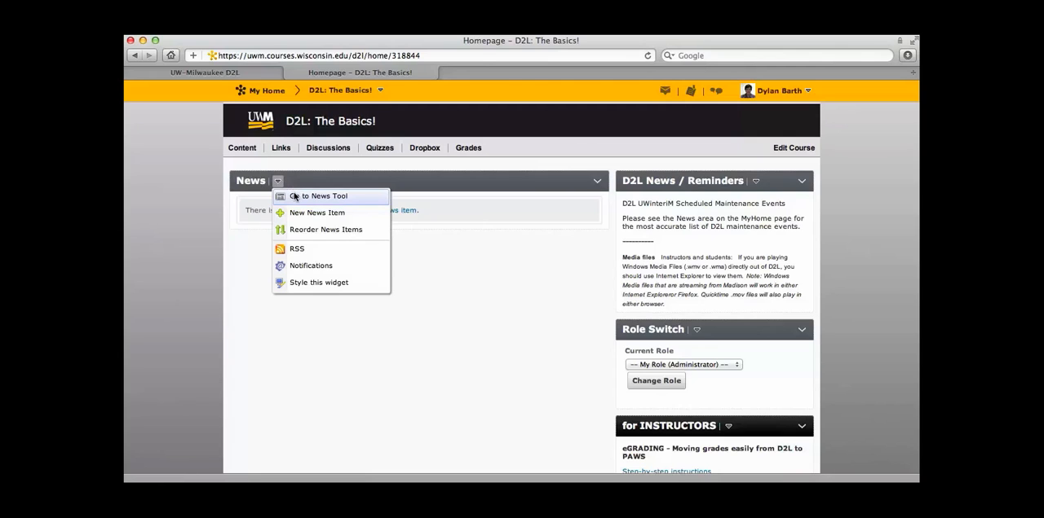
click(295, 197)
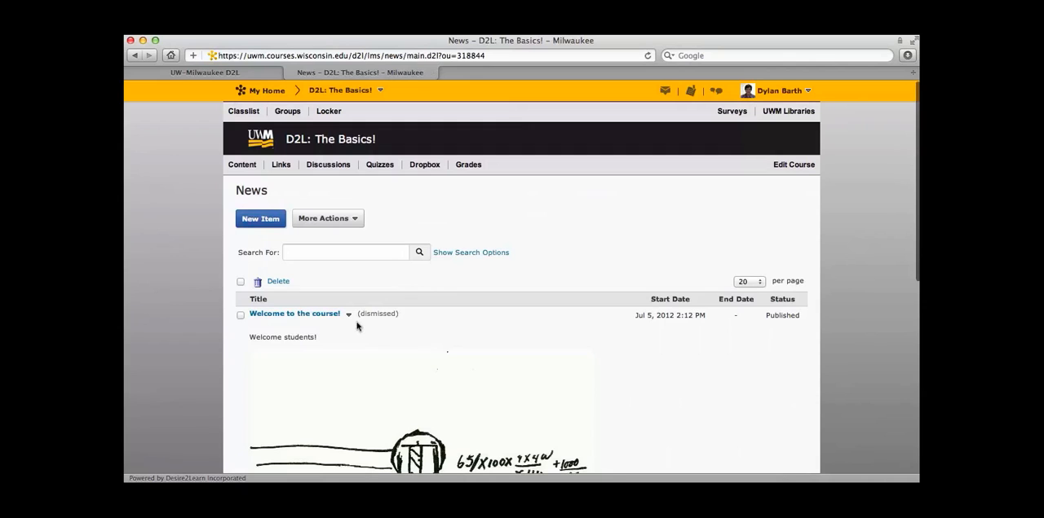
click(278, 313)
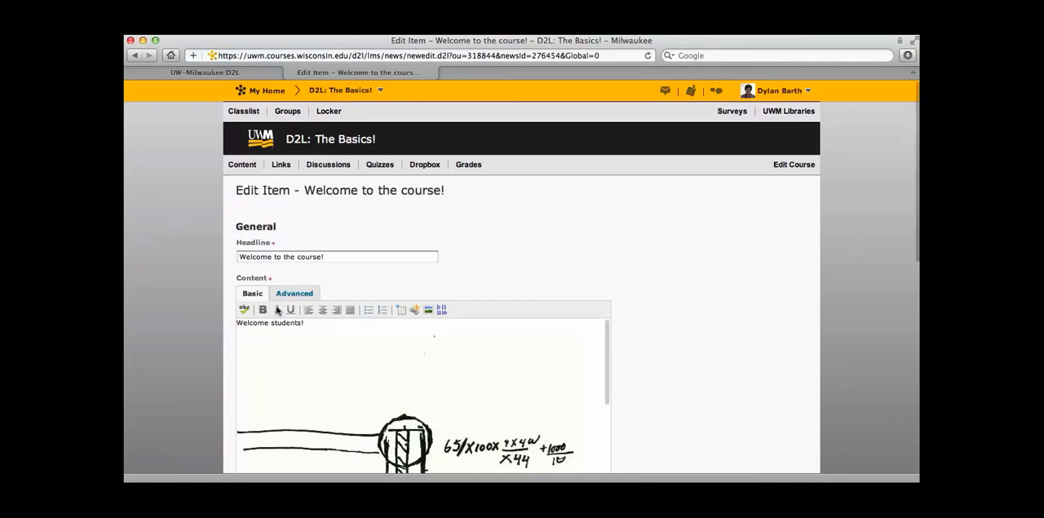
scroll(677, 387, down, 3)
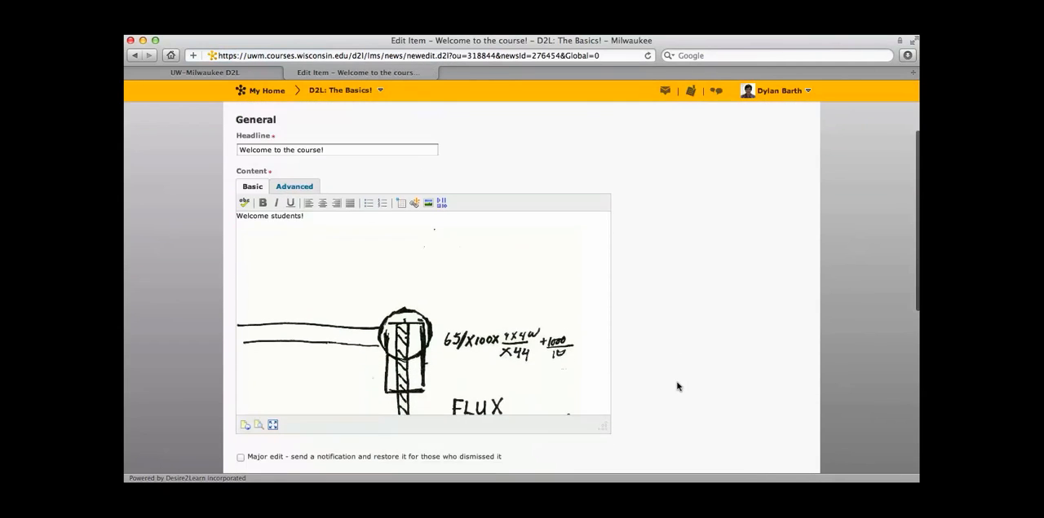
scroll(677, 386, down, 3)
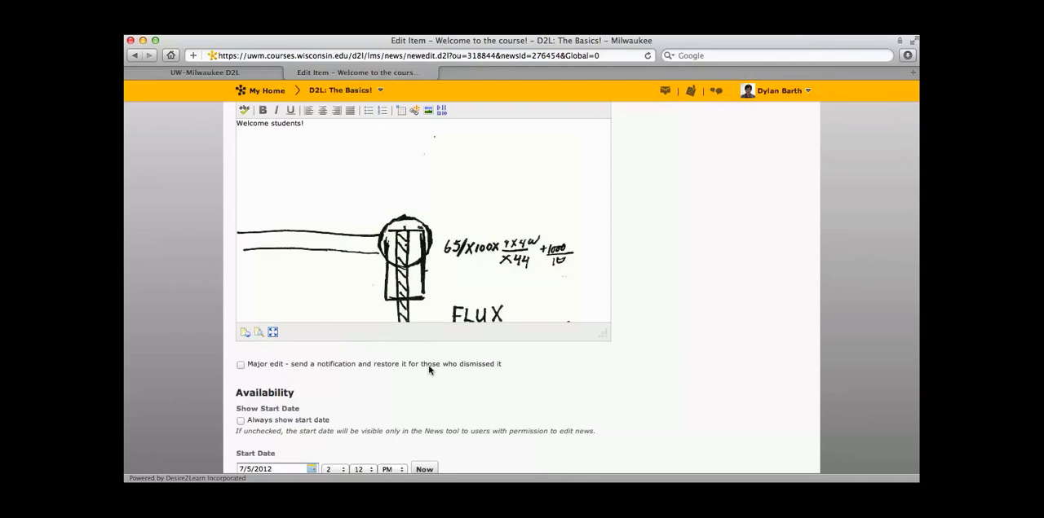
click(240, 364)
scroll(586, 414, down, 6)
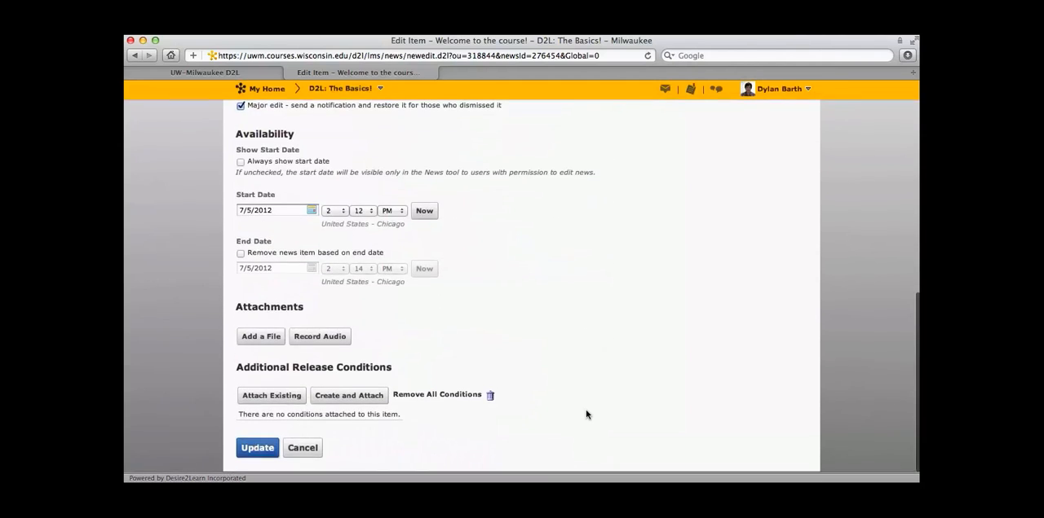
click(276, 450)
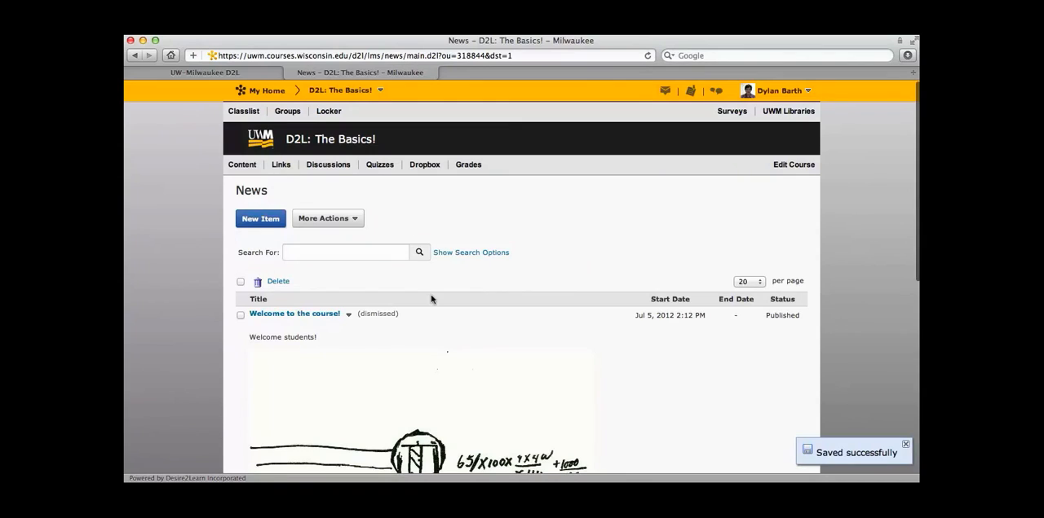
Step: Restore the dismissed "Welcome to the course!" news item
click(348, 316)
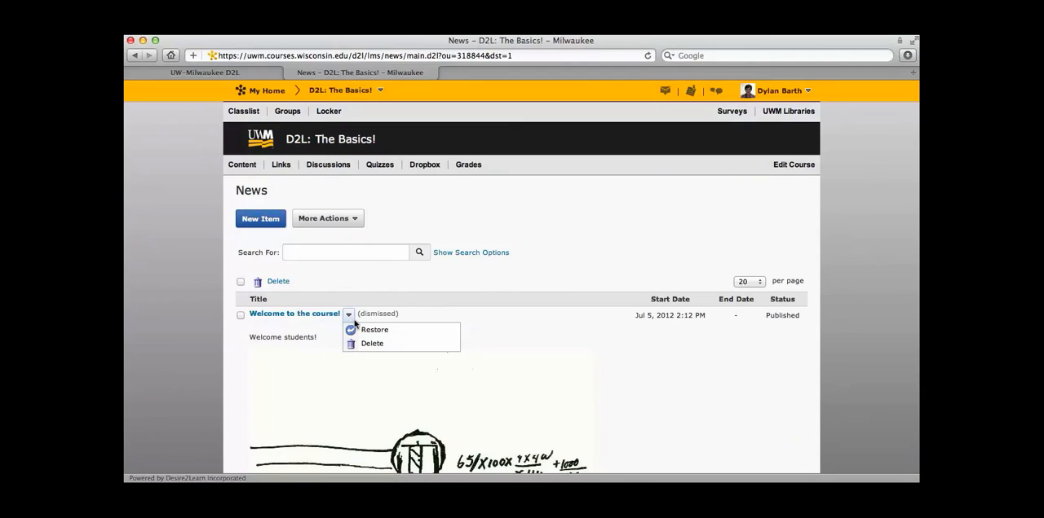
click(360, 329)
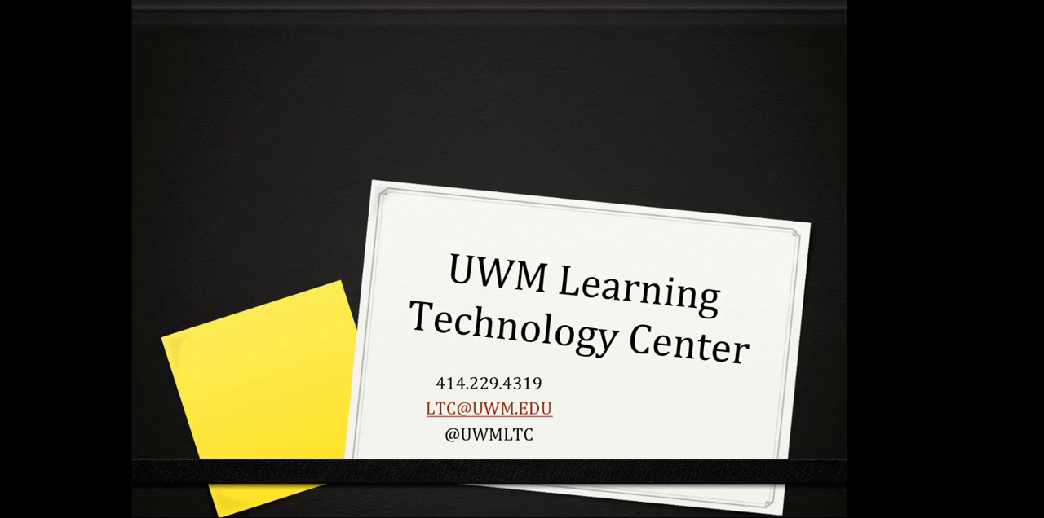